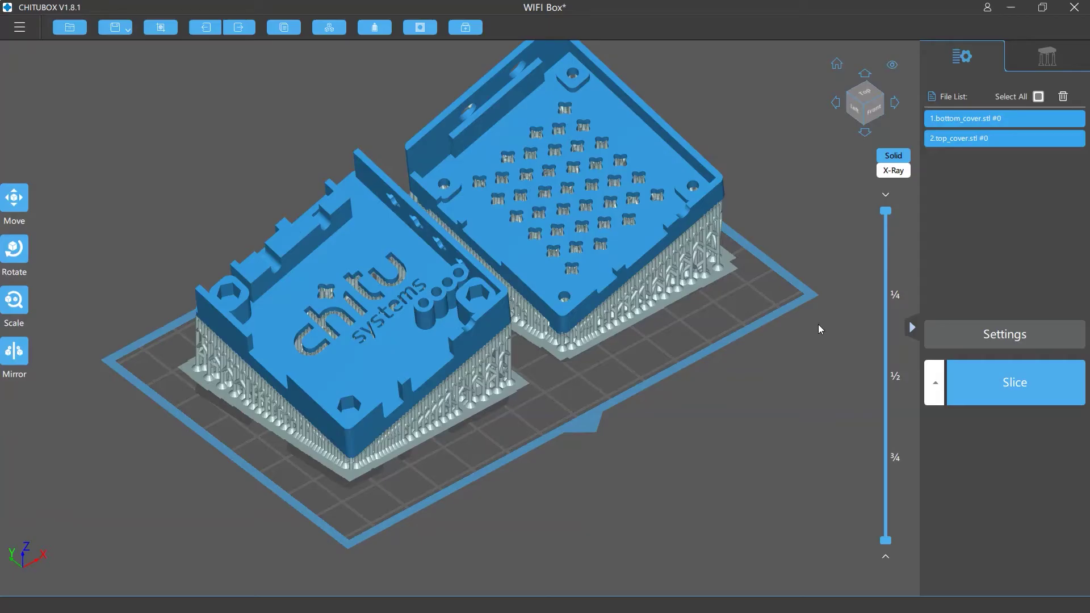
# Open the slicing settings and browse Resin Profiles 1–3, keeping Resin Profile 1 selected.
pyautogui.click(988, 335)
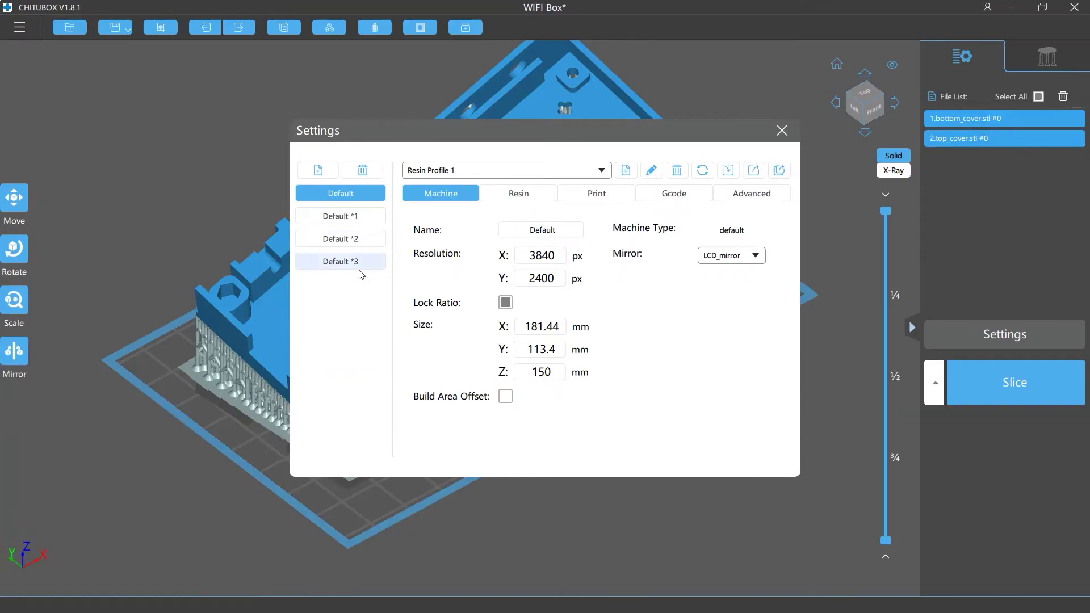
pyautogui.click(603, 172)
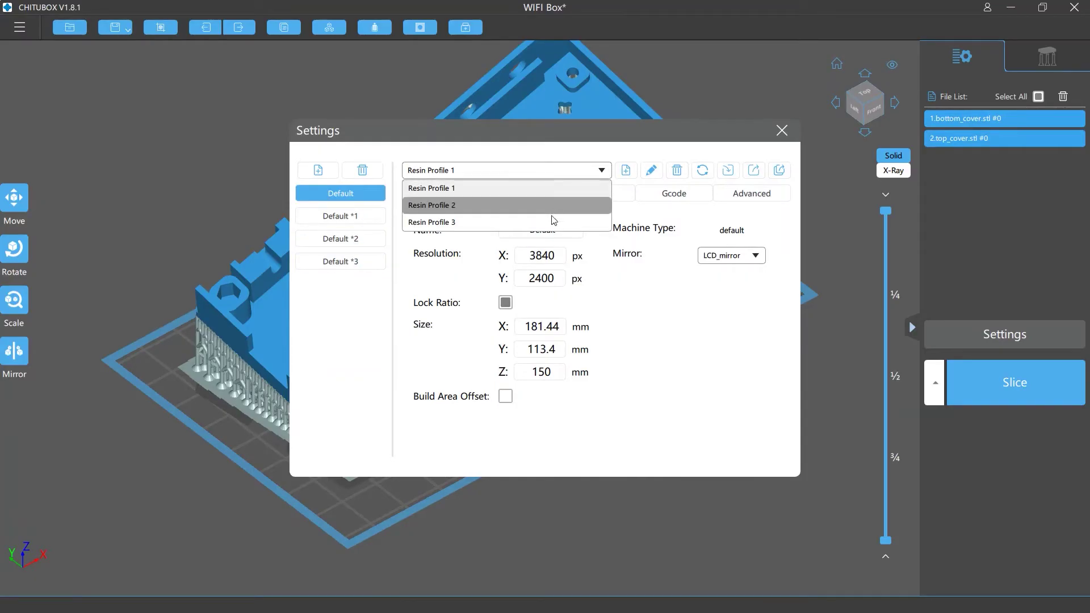
pyautogui.click(647, 321)
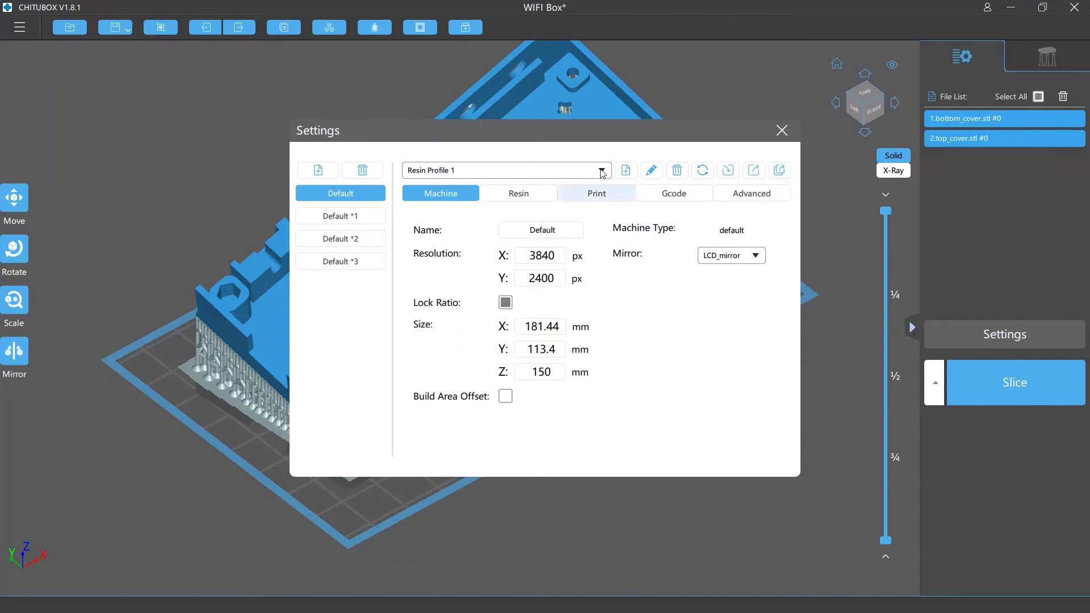
pyautogui.click(602, 172)
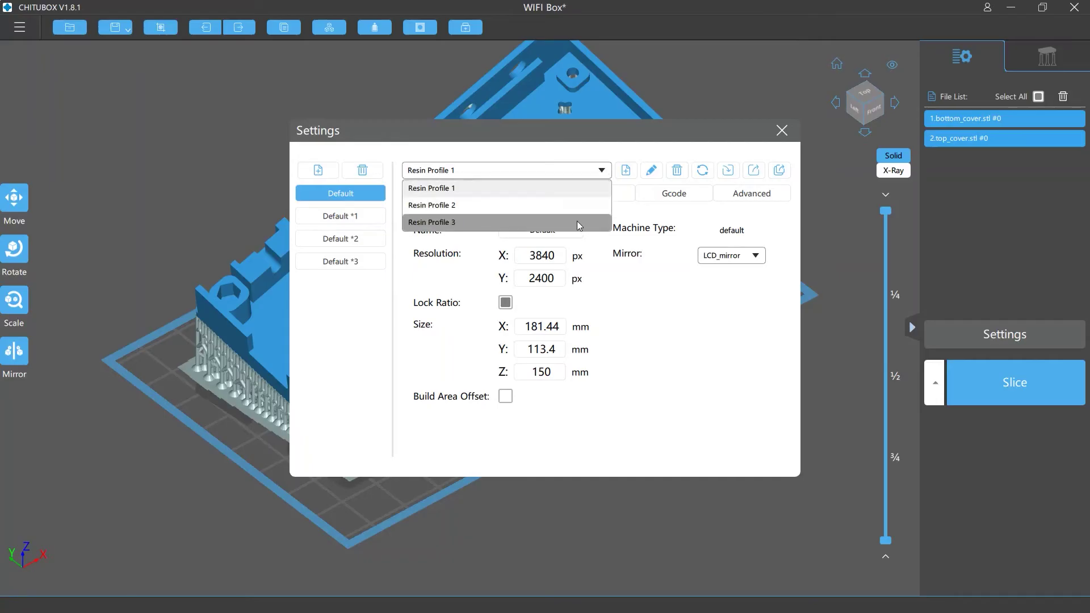
pyautogui.click(617, 293)
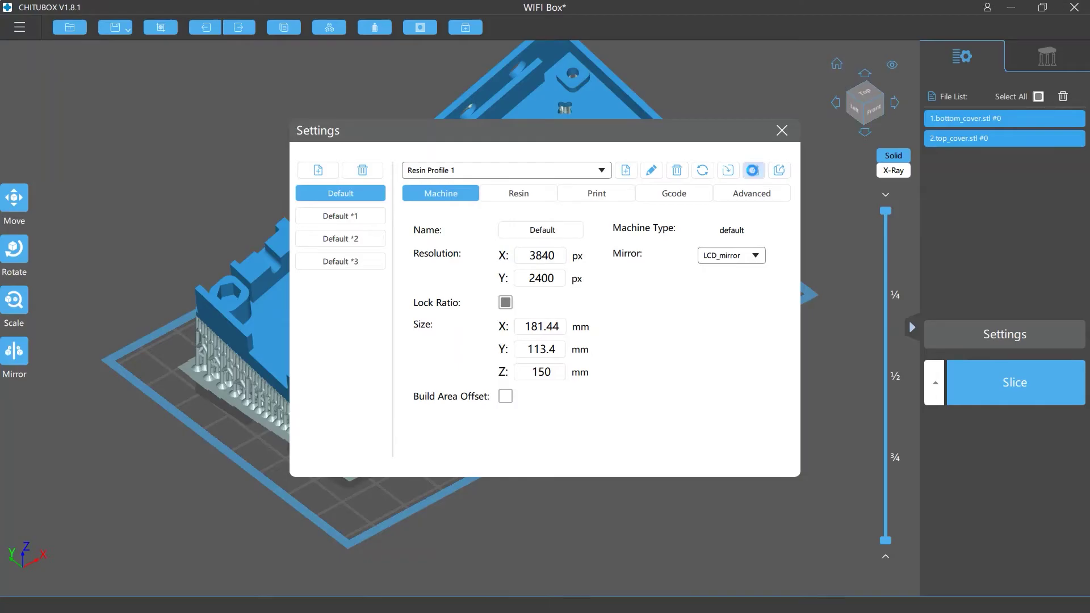
# Export Resin Profile 1 and the full configuration as _Default_all_profile.cfg.
pyautogui.click(753, 170)
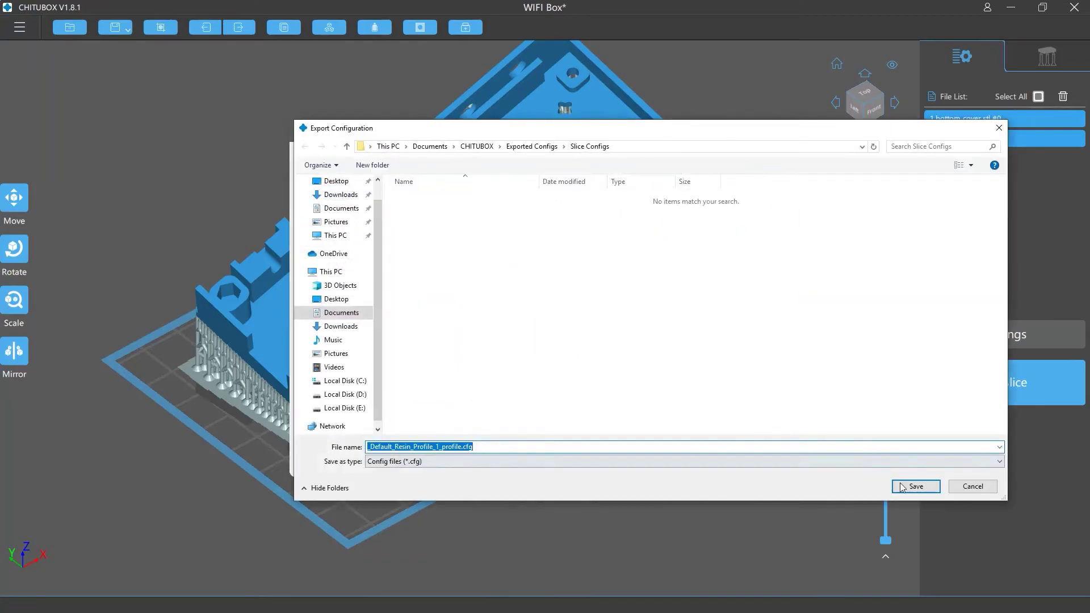
pyautogui.click(916, 486)
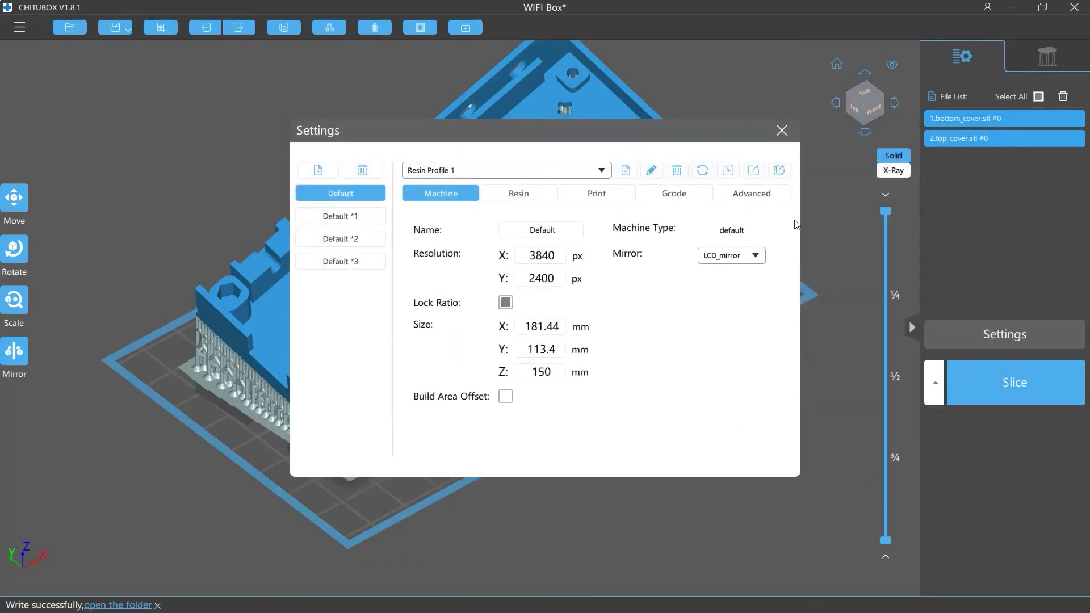
pyautogui.click(779, 171)
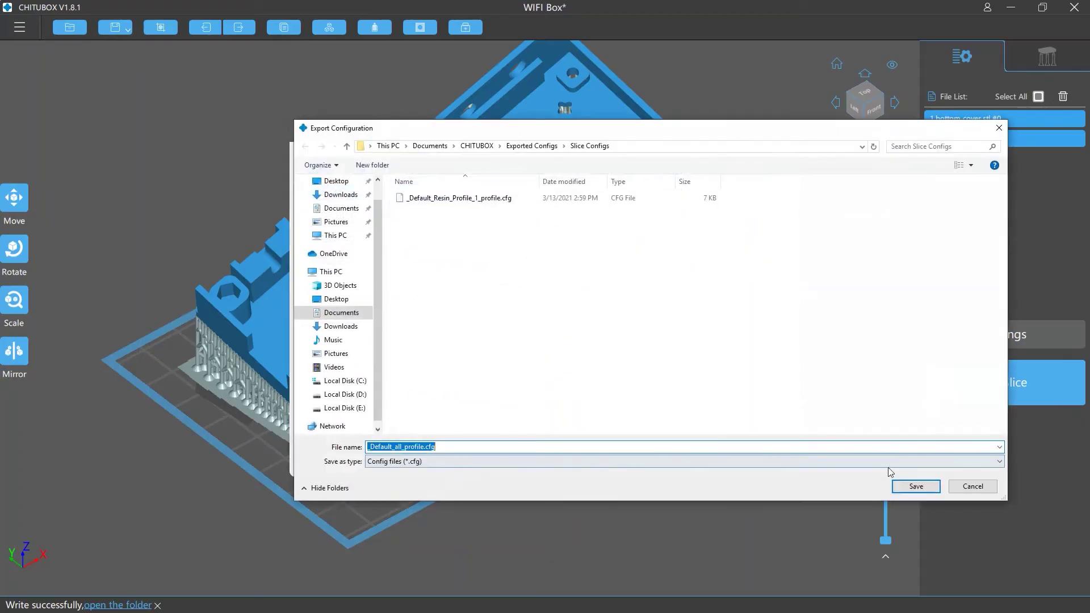
pyautogui.click(899, 486)
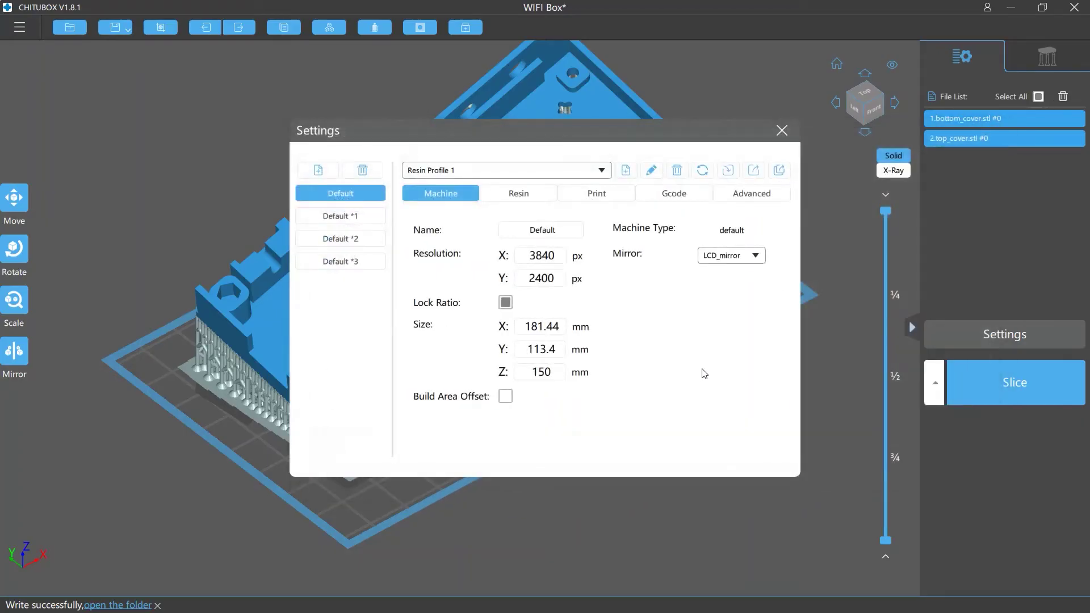
# Import _Default_all_profile.cfg, check the new Resin Profile 1*1–3*1 copies, and close Settings.
pyautogui.click(728, 171)
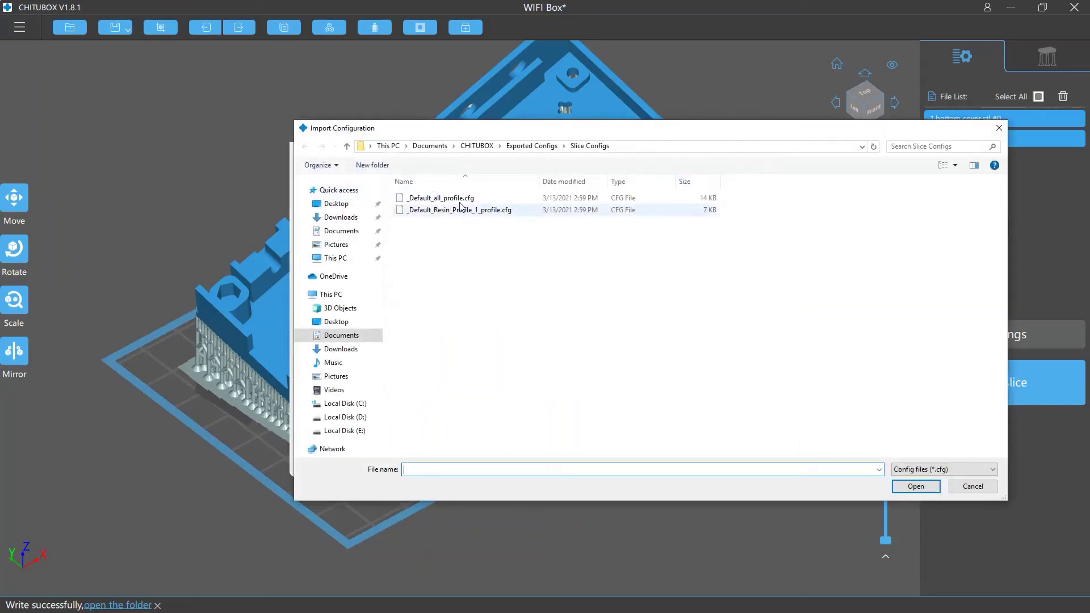
pyautogui.click(460, 198)
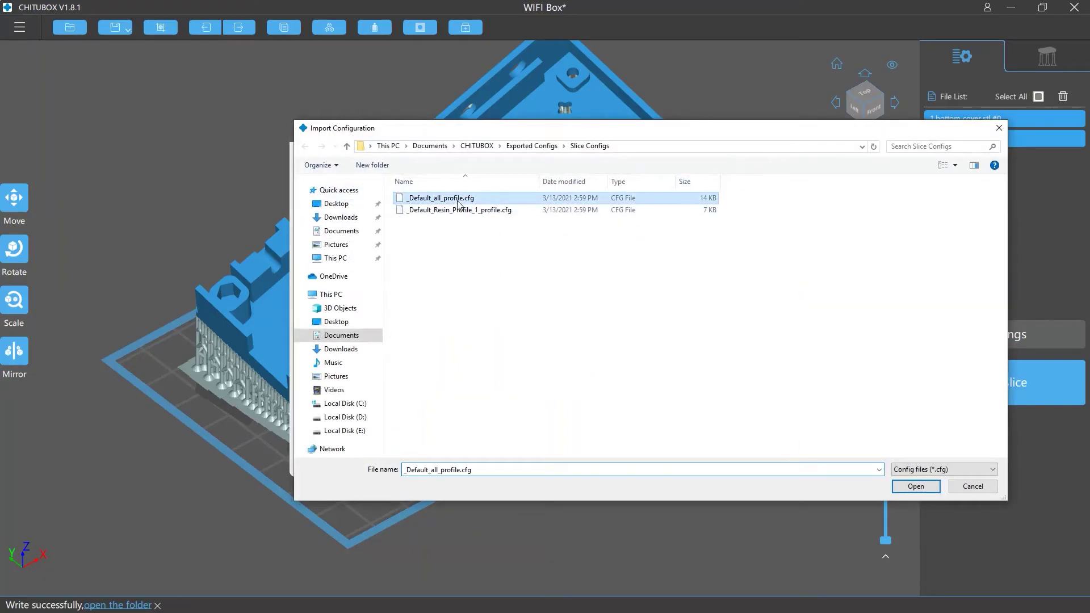
pyautogui.click(915, 487)
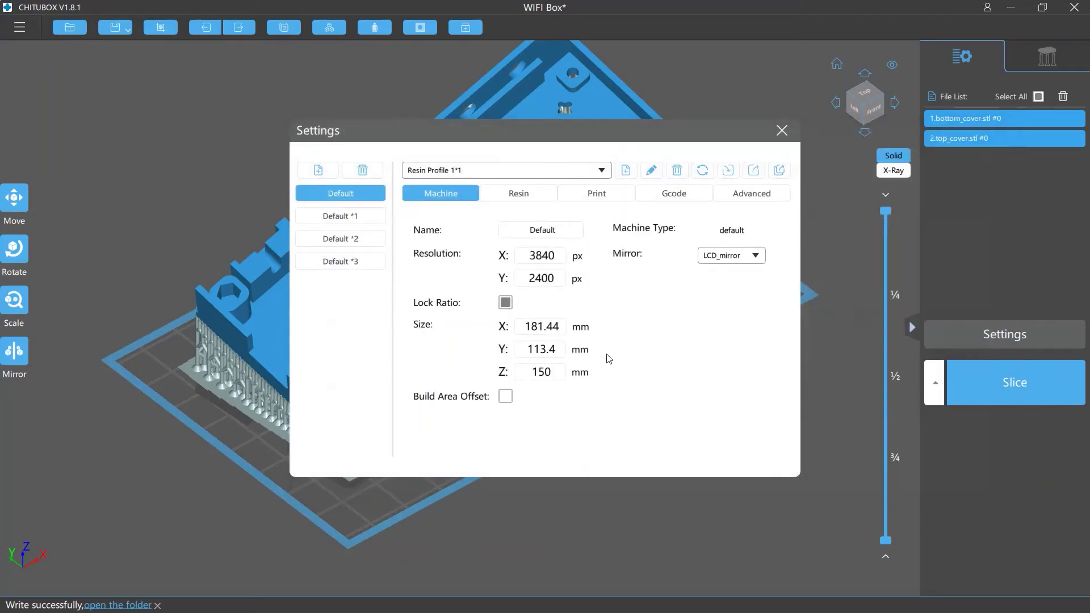
pyautogui.click(602, 172)
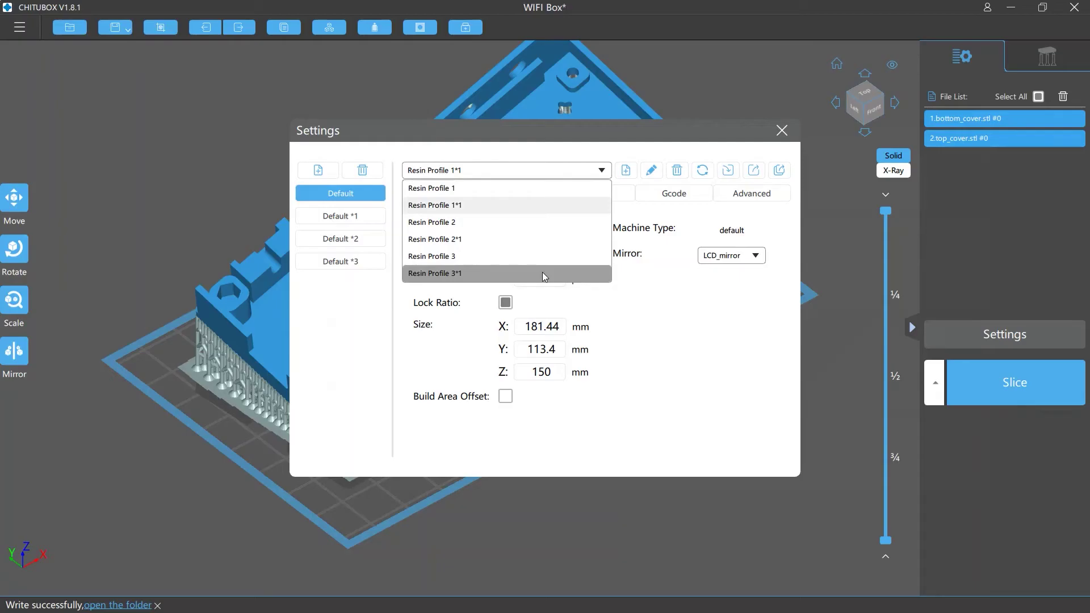
pyautogui.click(152, 262)
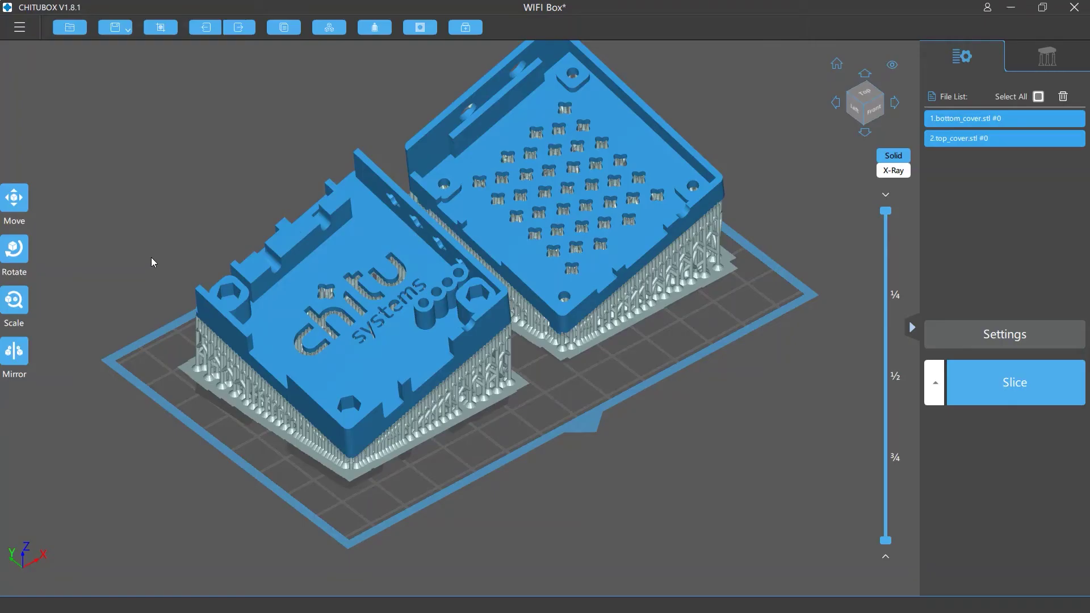
# Open ChiTuBox's log folder in File Explorer using Help > Open Log Path.
pyautogui.click(18, 28)
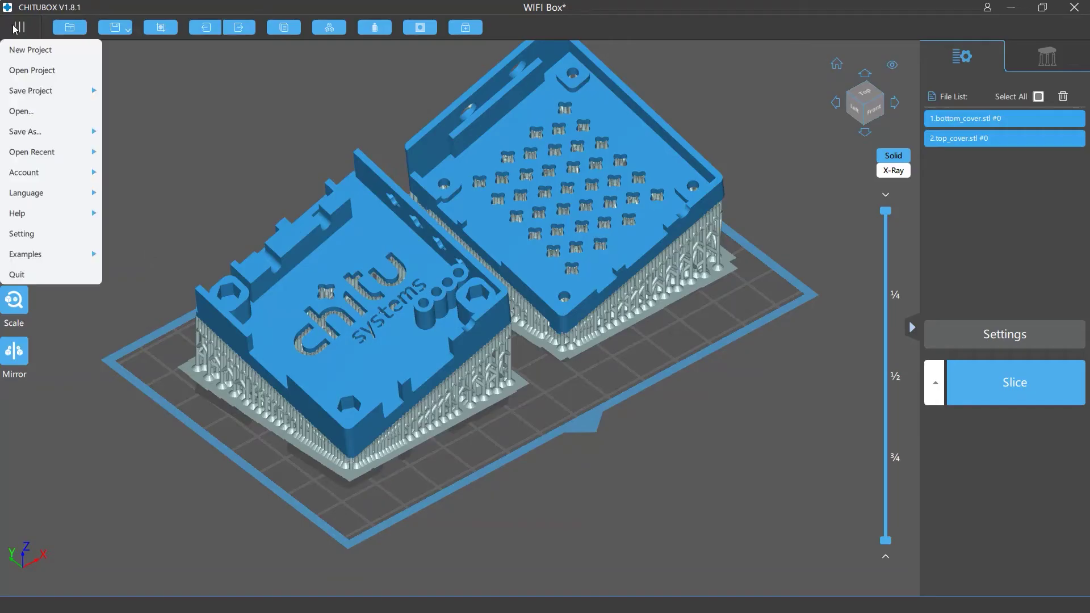
pyautogui.moveTo(38, 213)
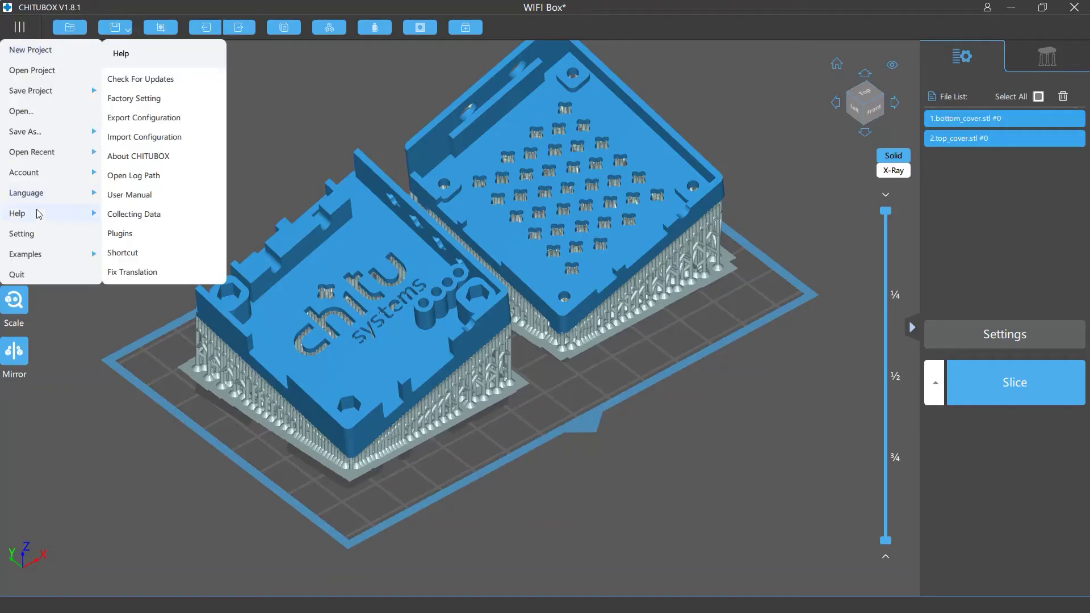
pyautogui.click(155, 179)
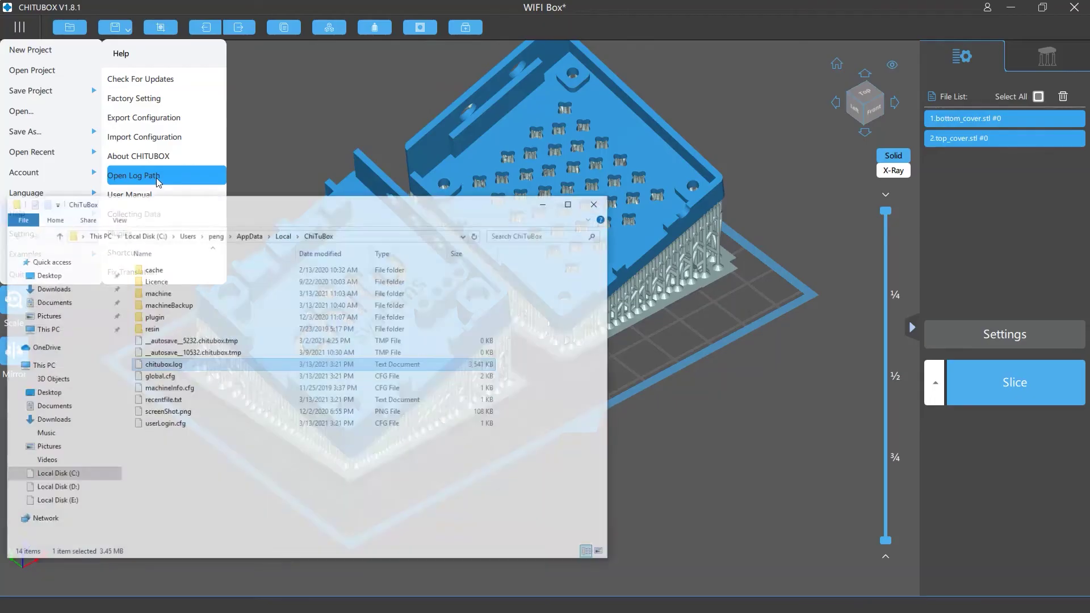
# Open the machine folder to view its 6.cfg–9.cfg profile files.
pyautogui.doubleClick(156, 293)
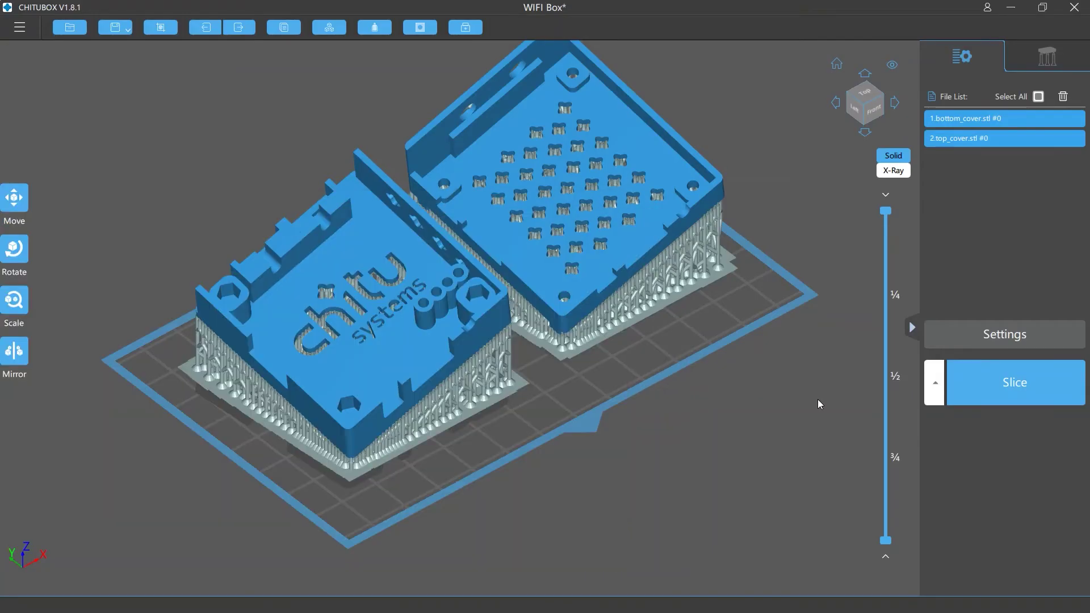
# Show the Support Setting panel with the Medium support preset.
pyautogui.click(1040, 62)
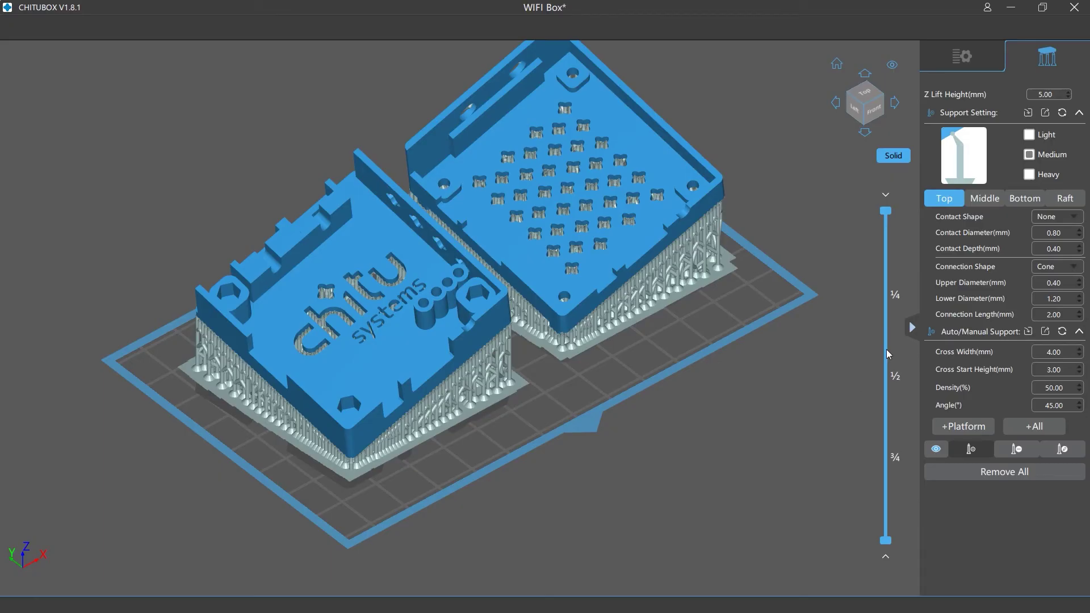
# Export the support settings to _Default_support.cfg and import that file back.
pyautogui.click(1047, 113)
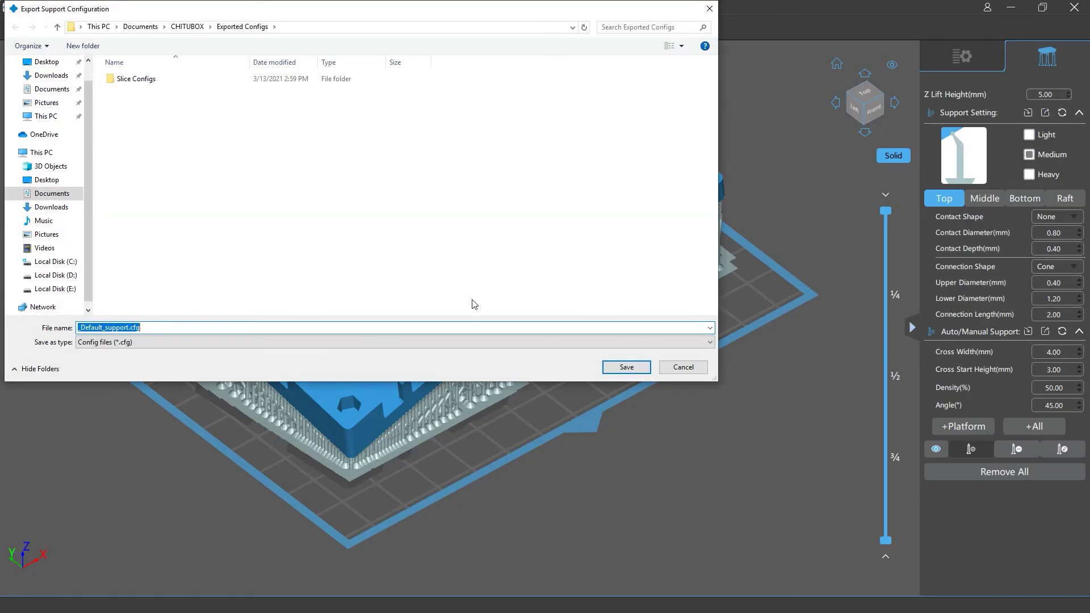
pyautogui.click(627, 368)
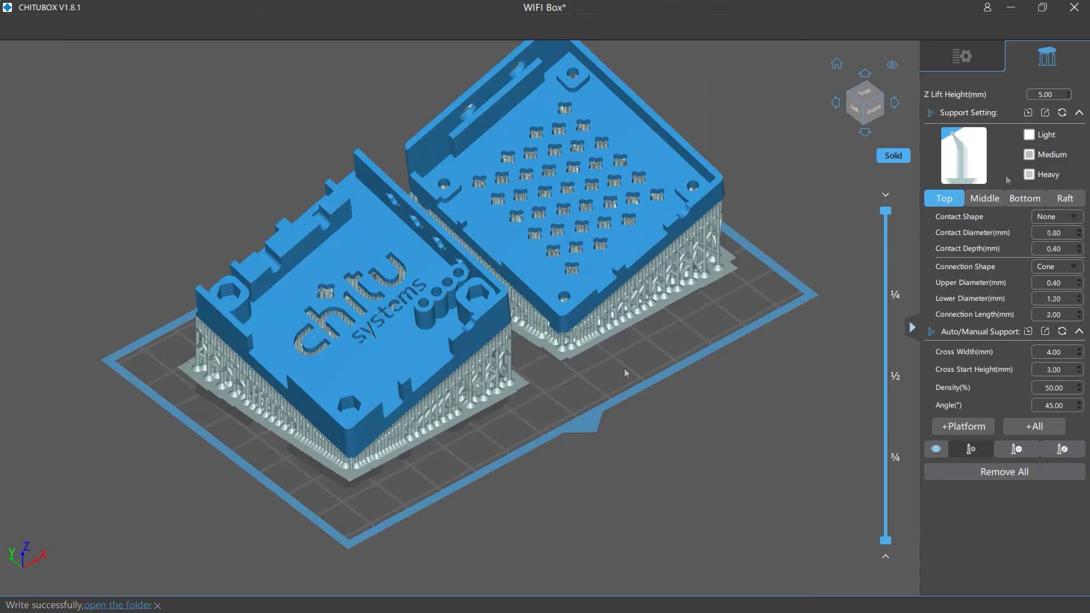
pyautogui.click(1029, 114)
pyautogui.click(182, 92)
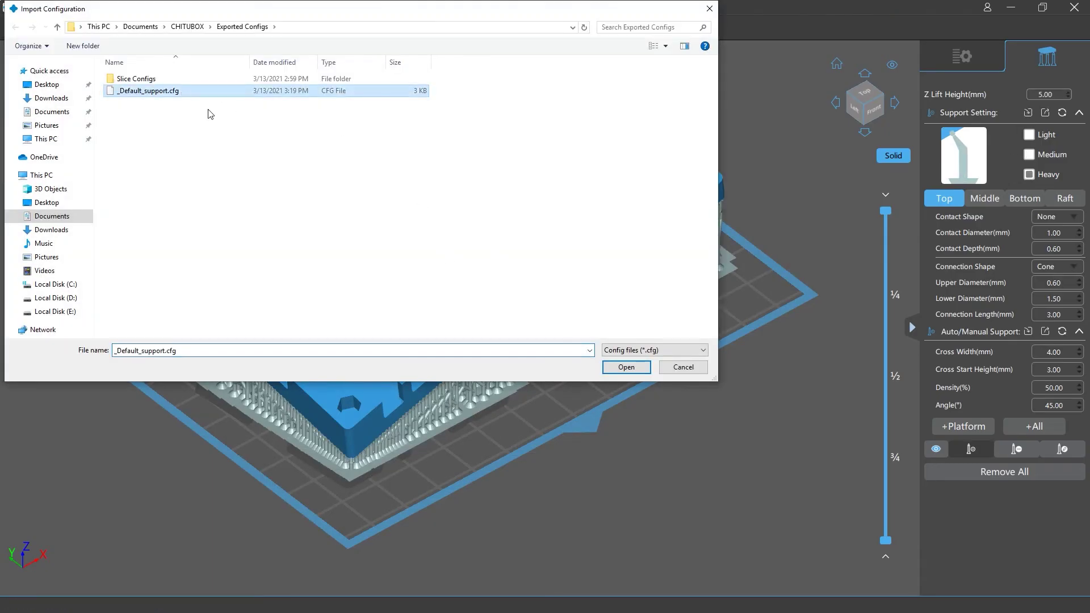
pyautogui.click(610, 368)
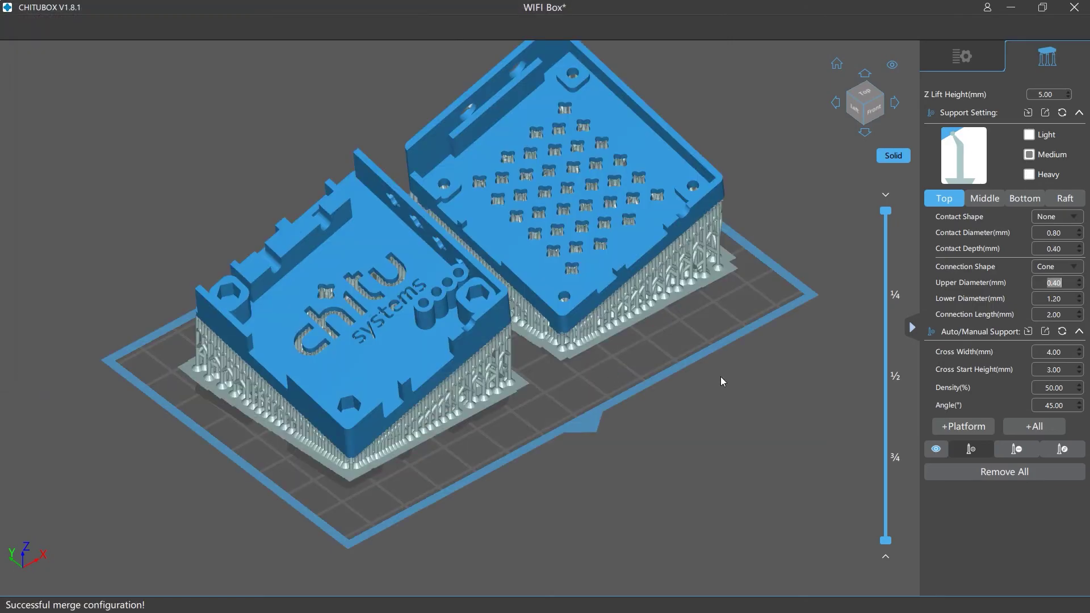
# Set Upper Diameter to 0.5 and switch the supports to the Heavy preset.
pyautogui.doubleClick(1055, 283)
pyautogui.write('0.5')
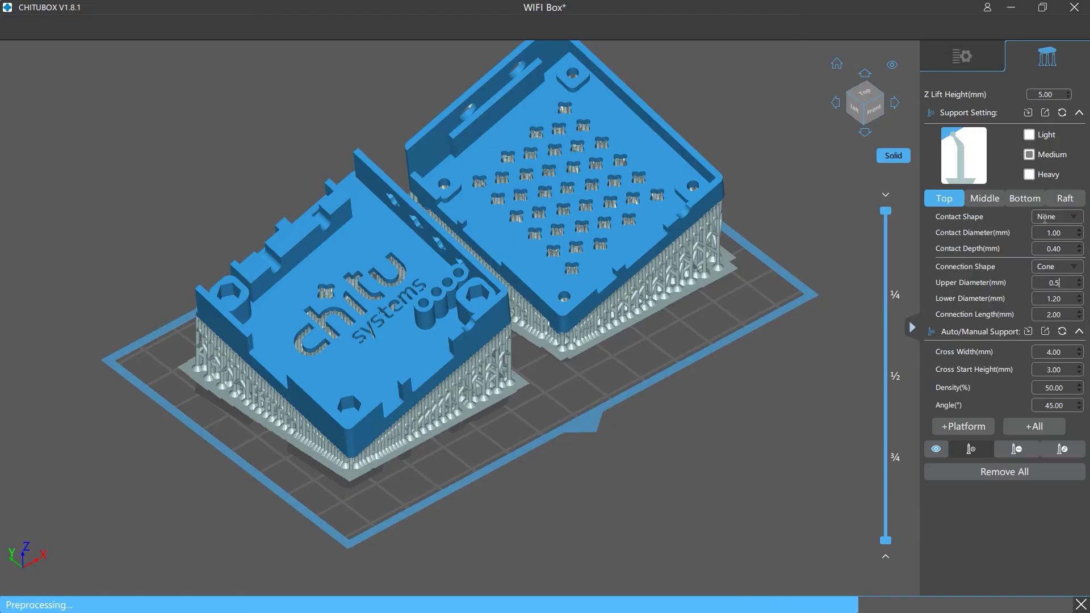
pyautogui.click(1031, 176)
# Re-import _Default_support.cfg to restore the saved support settings.
pyautogui.click(1029, 114)
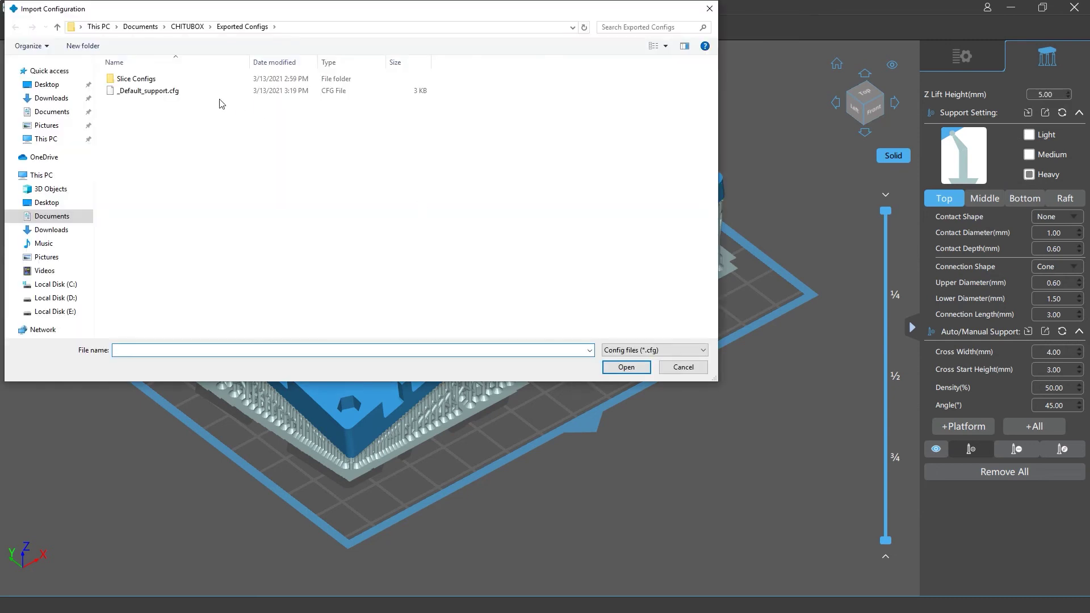
pyautogui.click(170, 91)
pyautogui.click(611, 369)
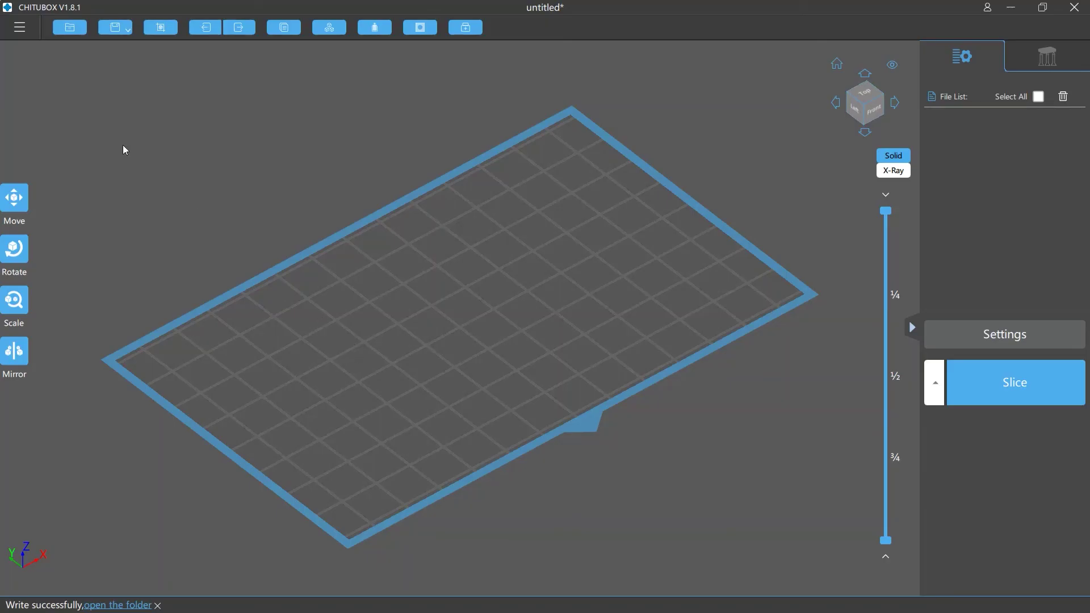
# Export the full configuration as _Default_all.cfg using Help > Export Configuration.
pyautogui.click(20, 28)
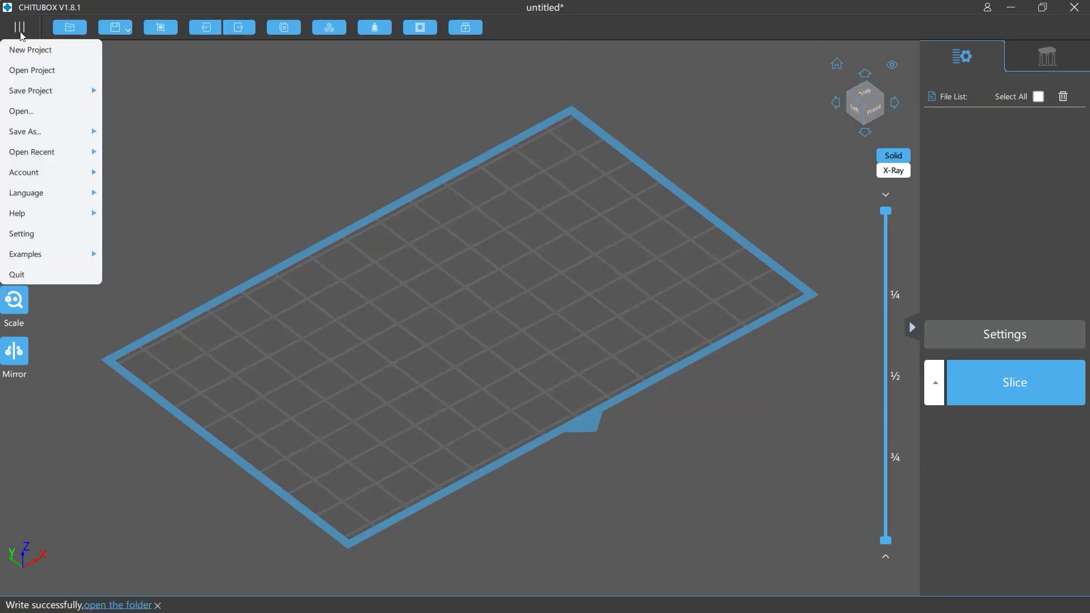
pyautogui.moveTo(54, 220)
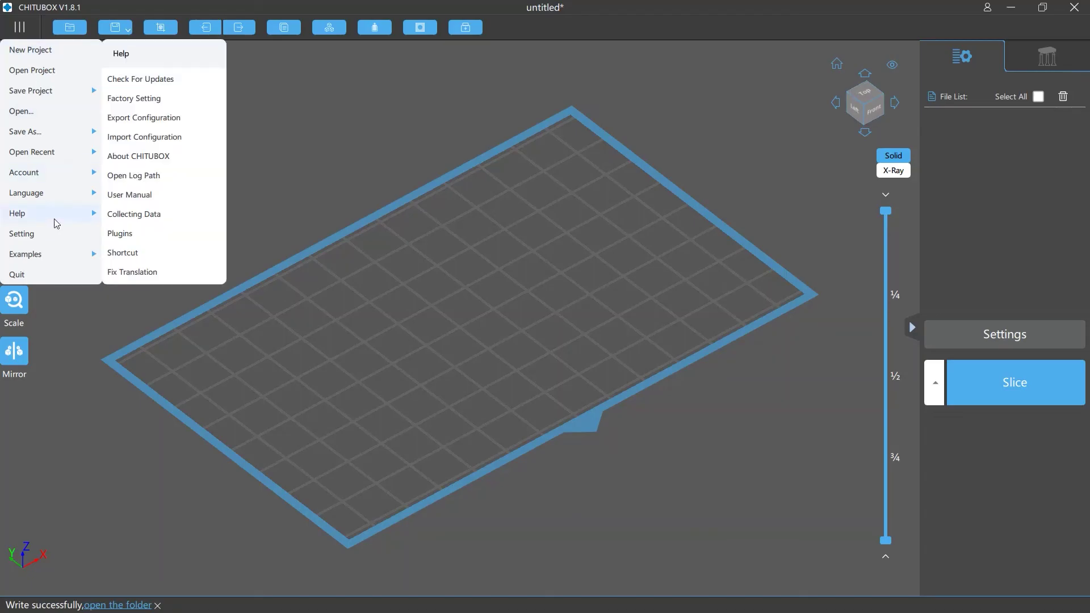
pyautogui.click(147, 117)
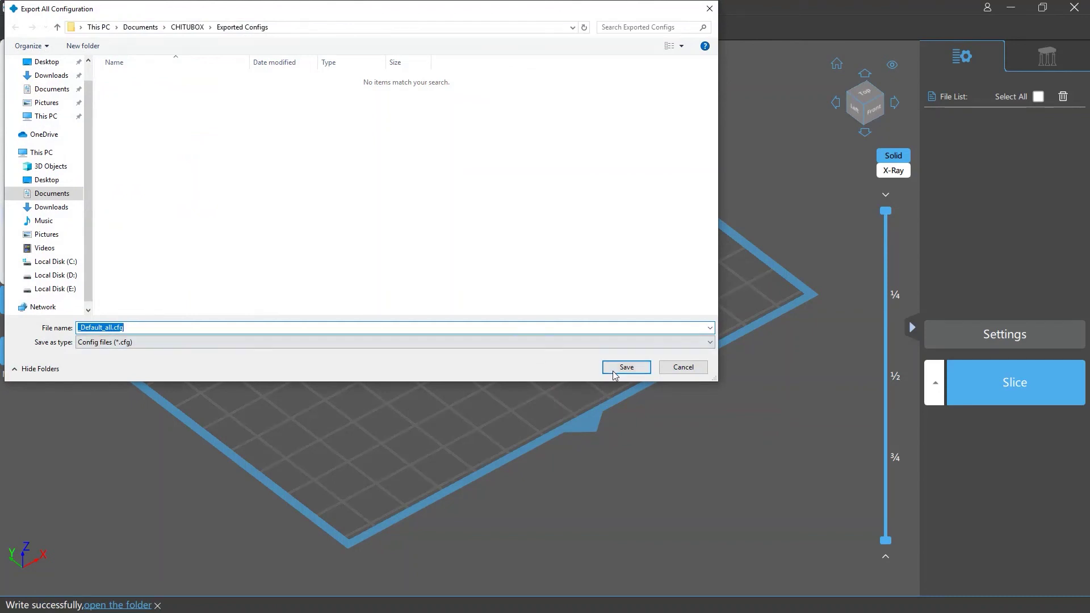
pyautogui.click(613, 369)
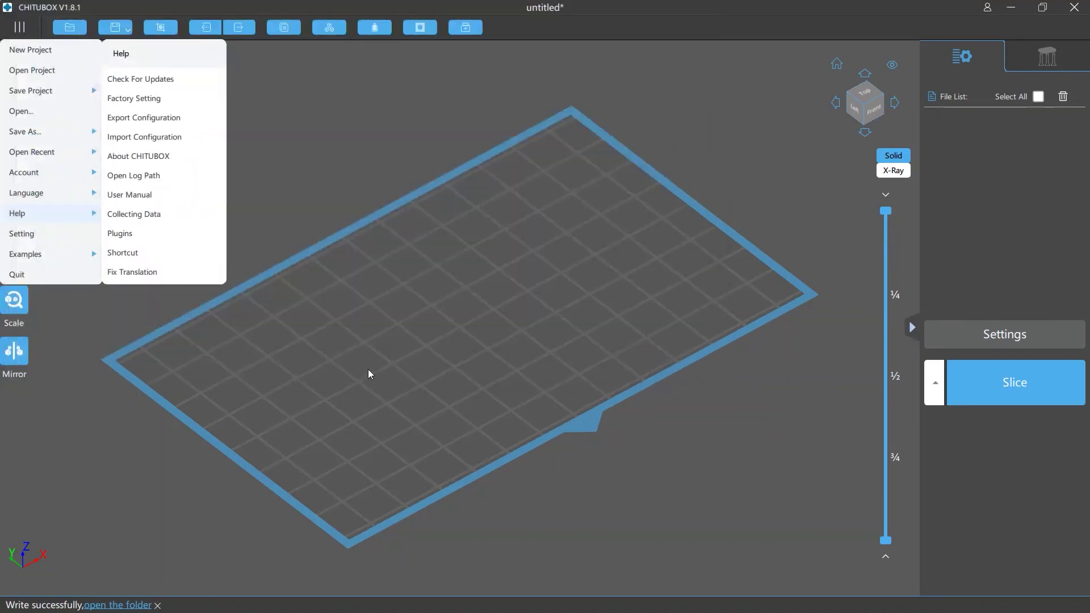
# Merge _Default_all.cfg back into the settings using Import Configuration.
pyautogui.click(145, 137)
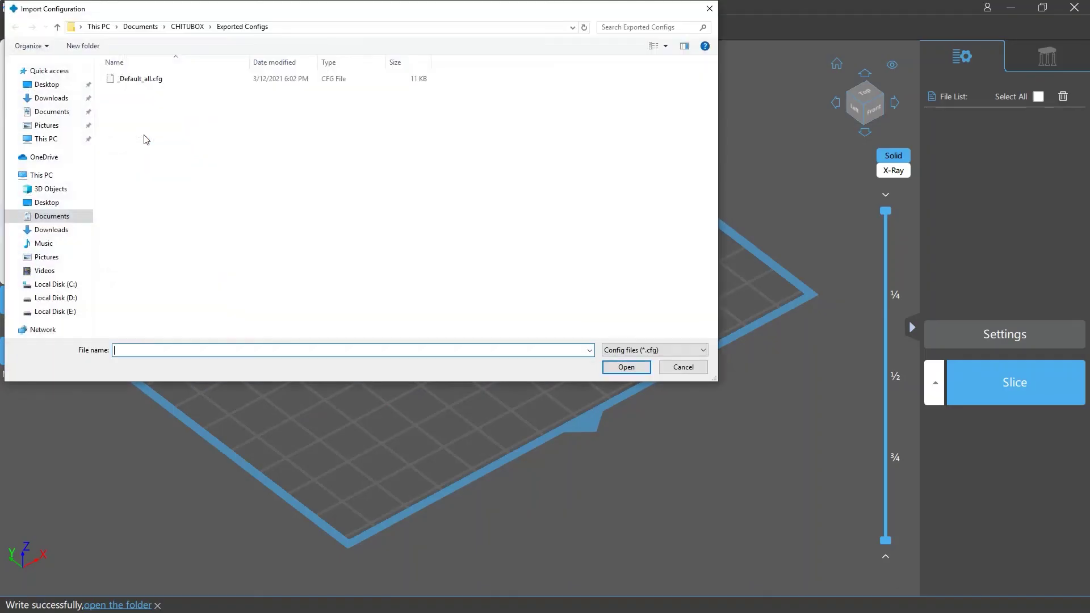
pyautogui.click(142, 81)
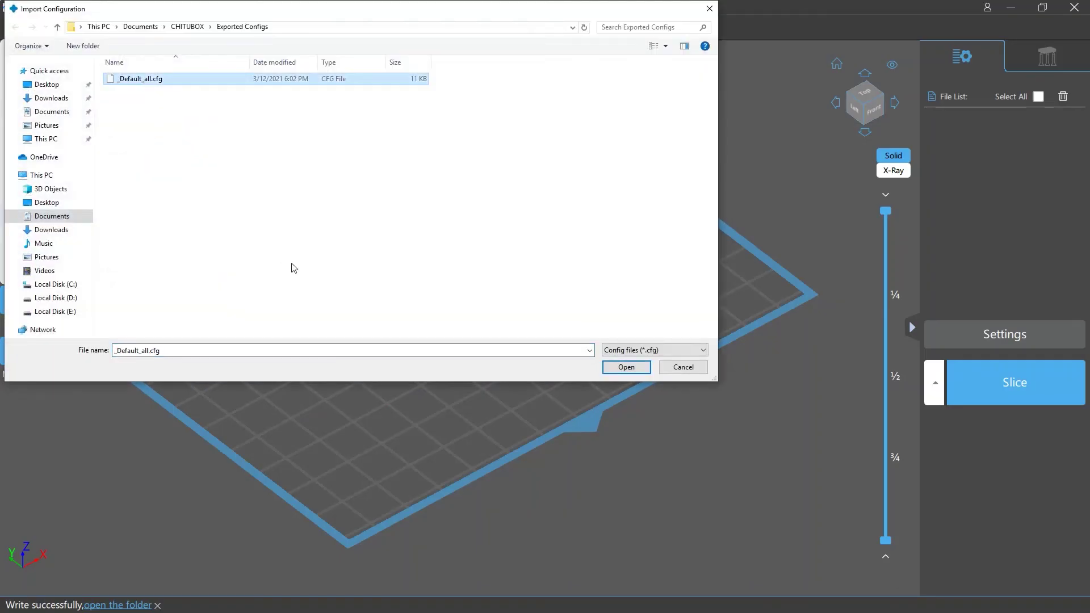
pyautogui.click(604, 367)
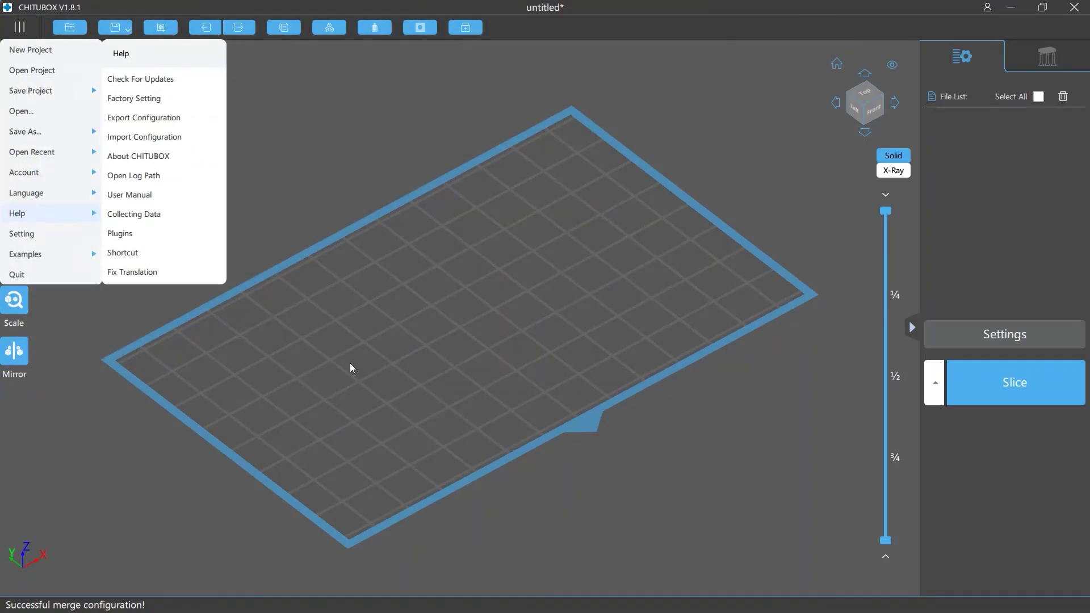